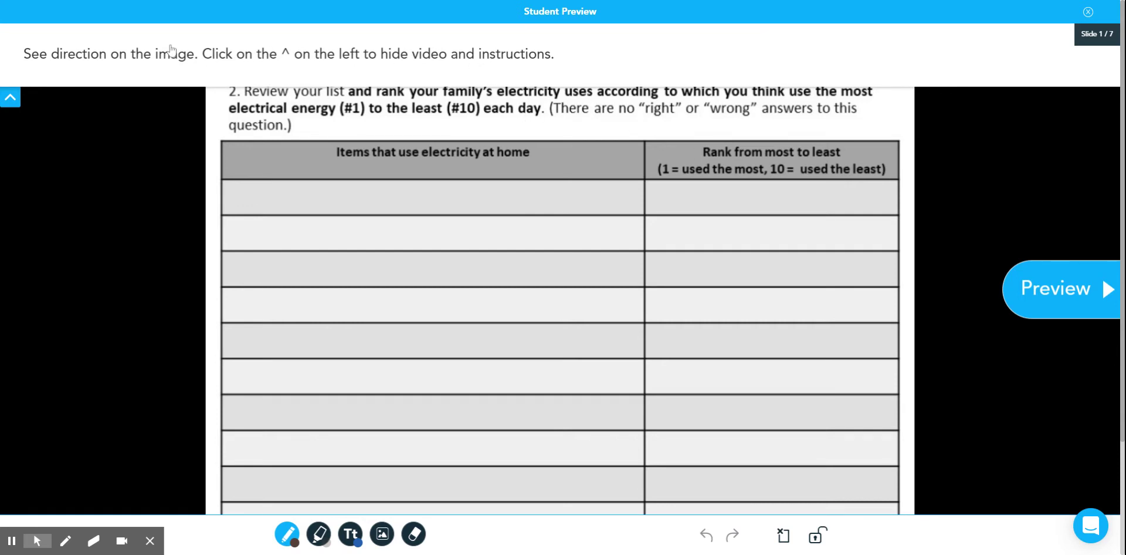
Collapse the instructions and add a text box reading "Television" in the first row of the electricity items column.
left_click(11, 101)
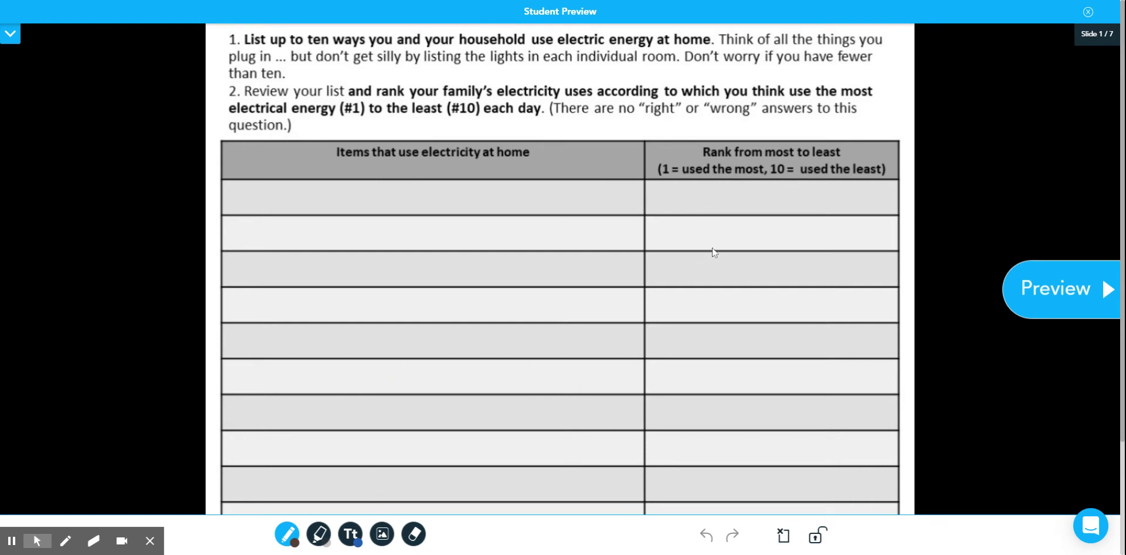
left_click(350, 537)
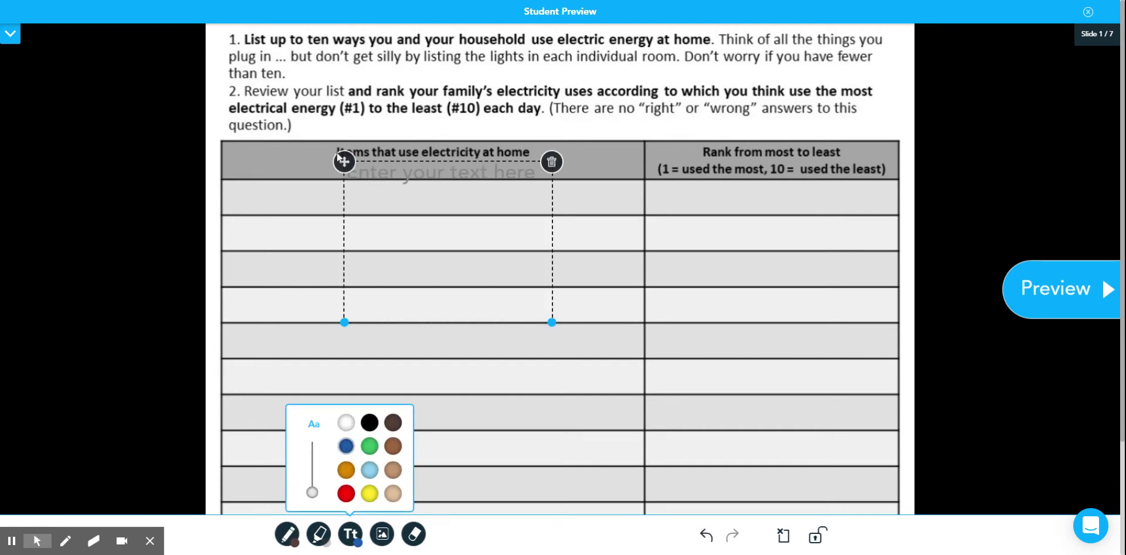
left_click_drag(344, 161, 259, 191)
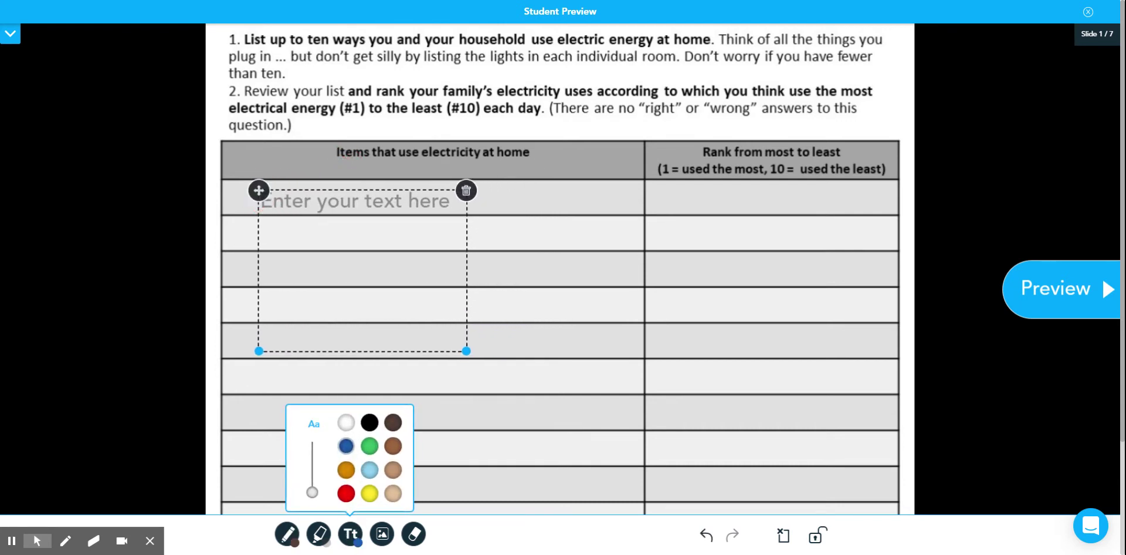
left_click_drag(466, 350, 499, 214)
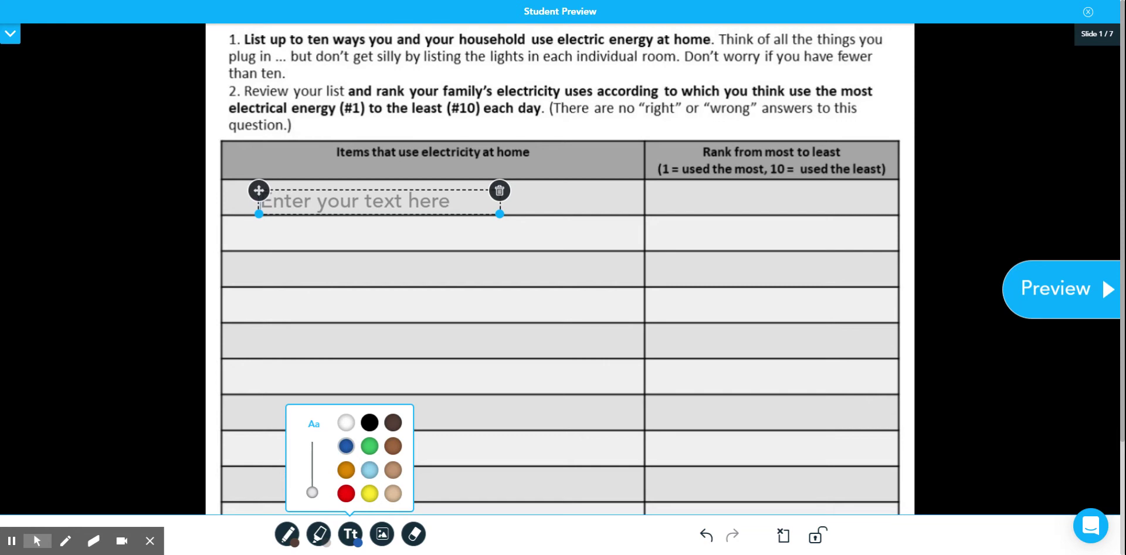
type("Televisio")
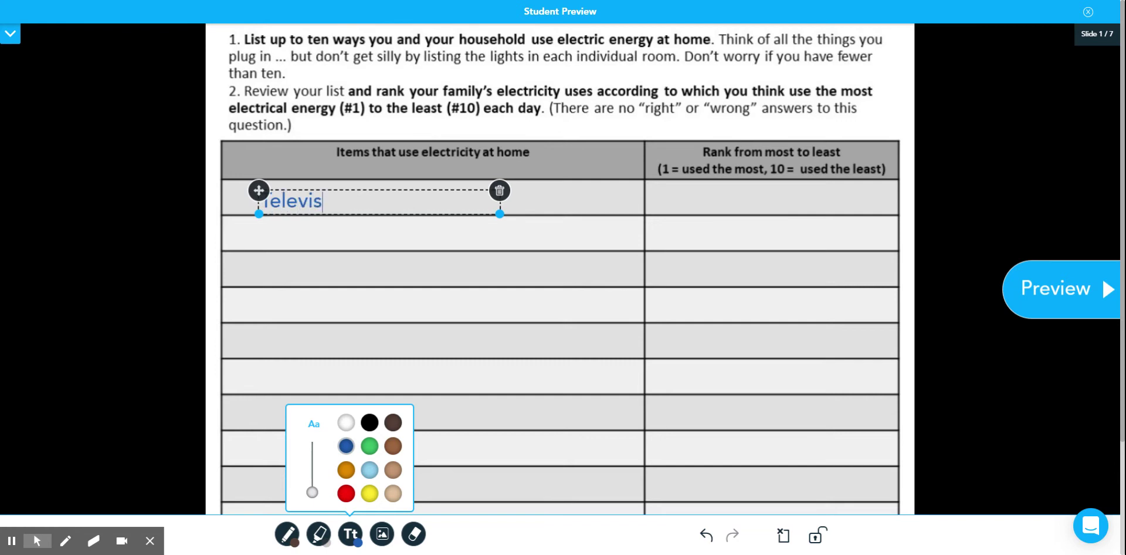
type("n")
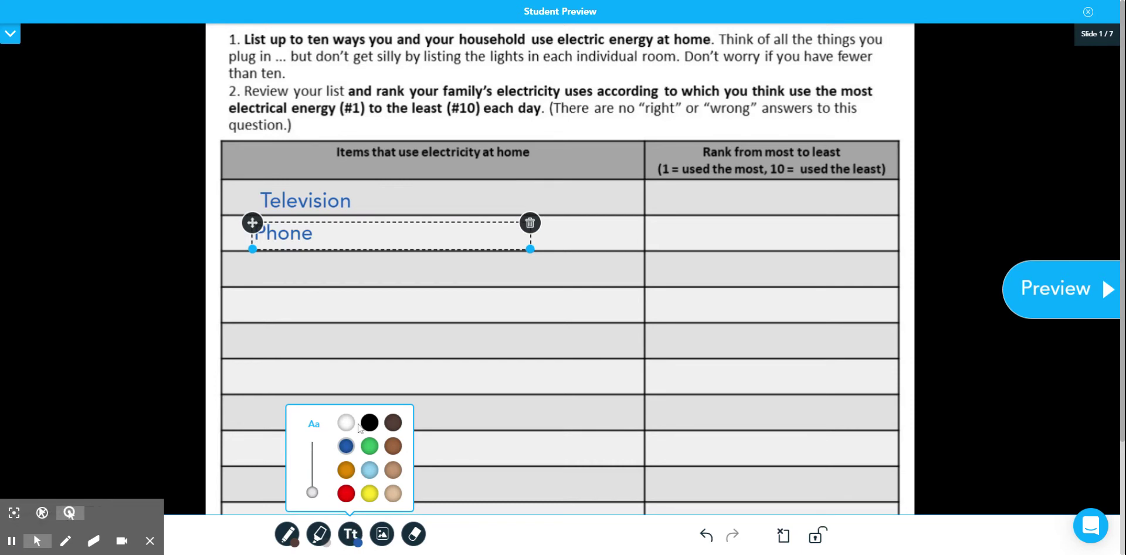
Add an empty text box in the third row of the items column and resize it to the row's height.
left_click(350, 535)
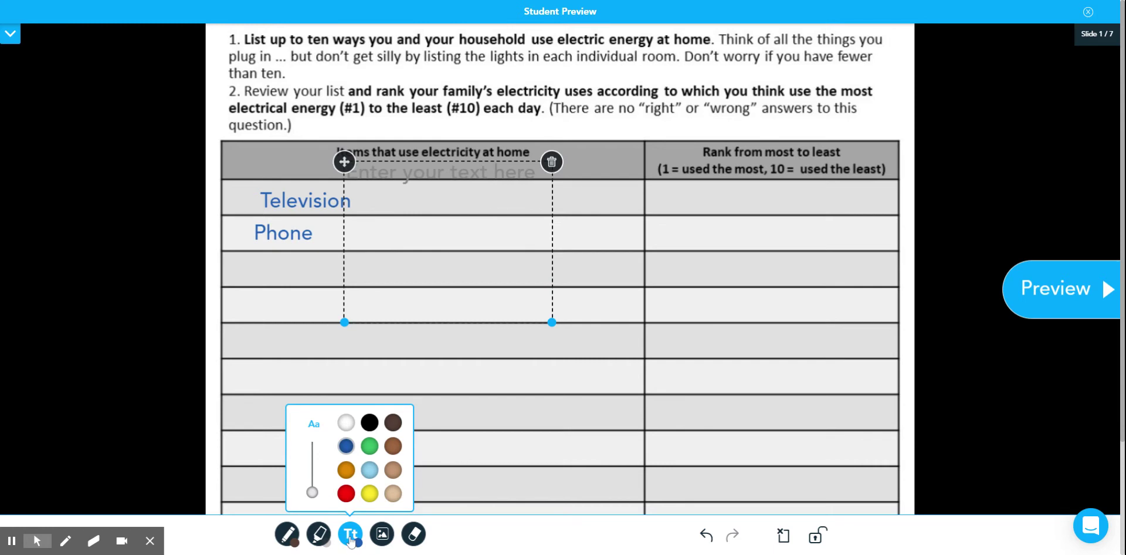
left_click_drag(345, 161, 246, 258)
left_click_drag(453, 419, 554, 288)
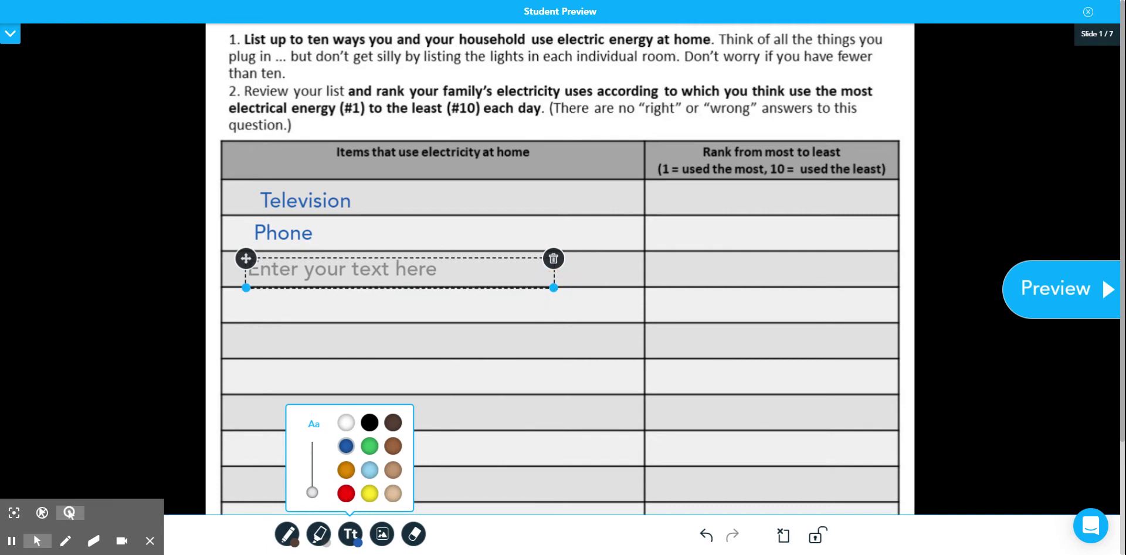
left_click(11, 540)
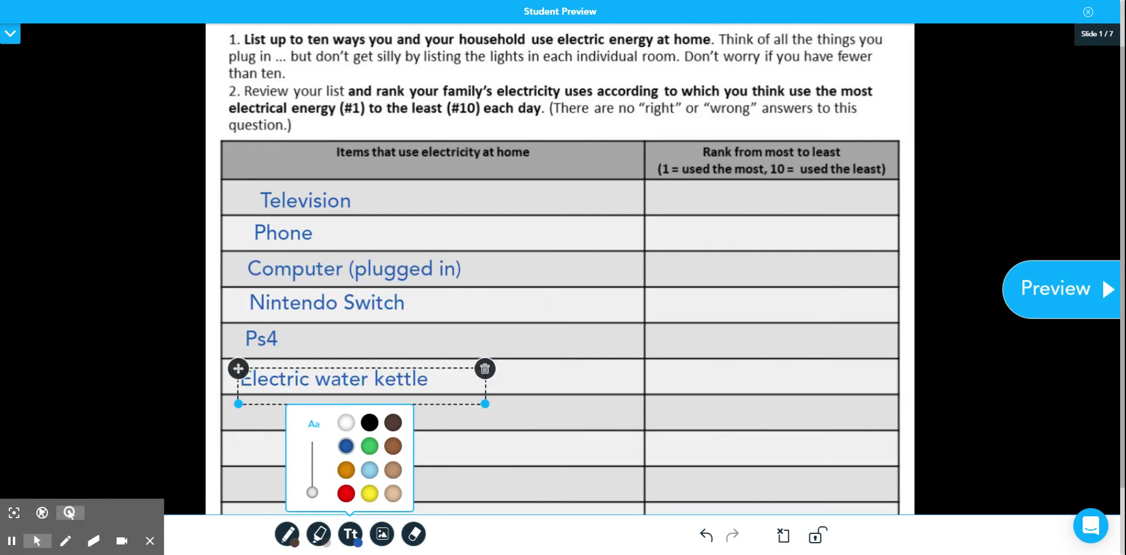
Add a one-line text box reading "Family room lights" and place it in the seventh row of the items column.
left_click(355, 536)
left_click(354, 536)
left_click_drag(344, 162, 512, 230)
left_click_drag(720, 390, 748, 266)
left_click(690, 239)
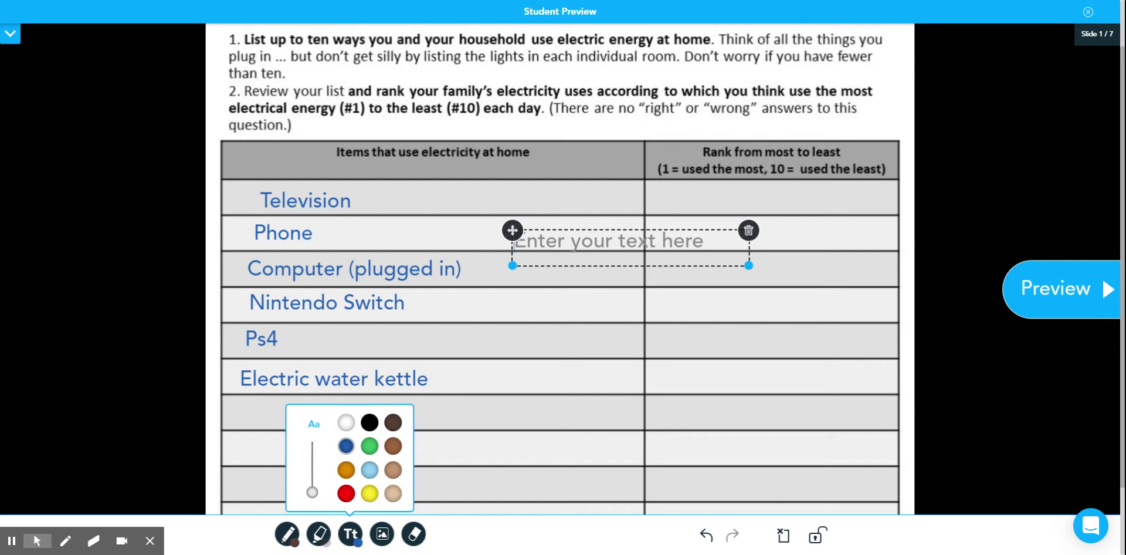
type("Family room lights")
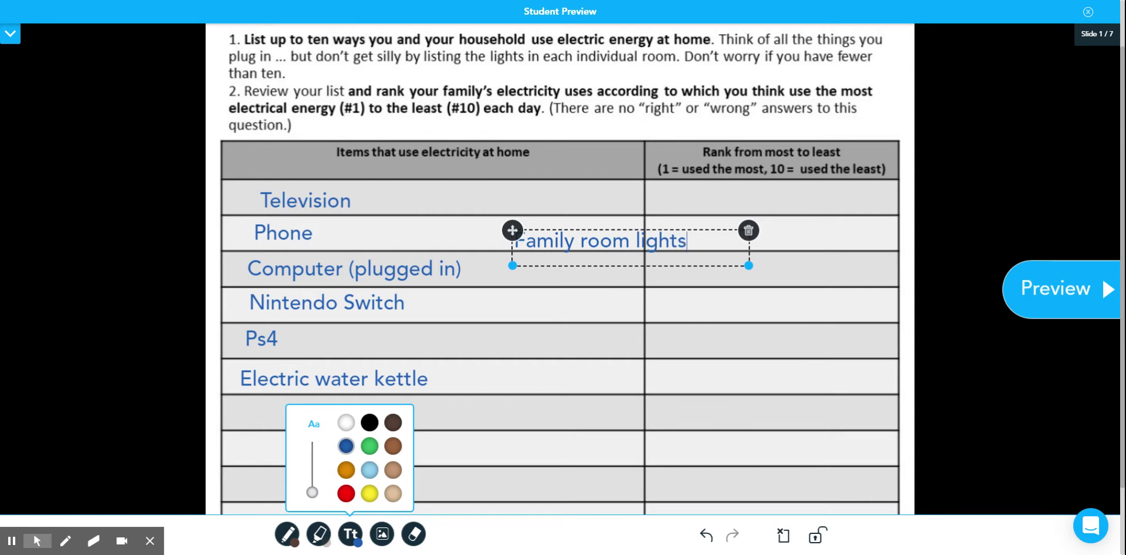
left_click_drag(511, 230, 232, 397)
Add another text box over the table reading "Charging my electric car".
left_click(350, 534)
left_click_drag(344, 158, 598, 247)
left_click(616, 266)
left_click(615, 266)
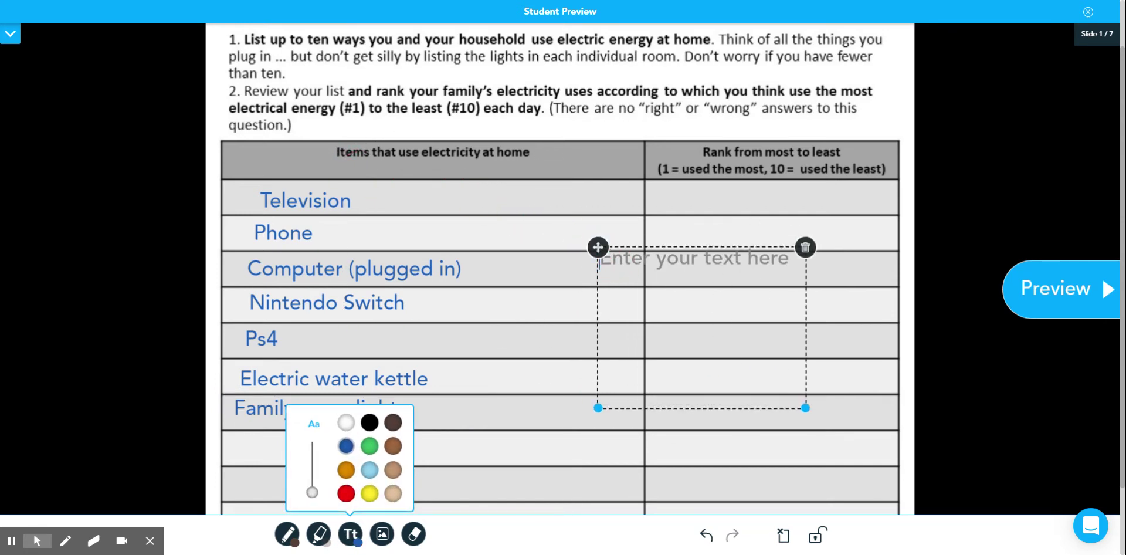
type("Charging ")
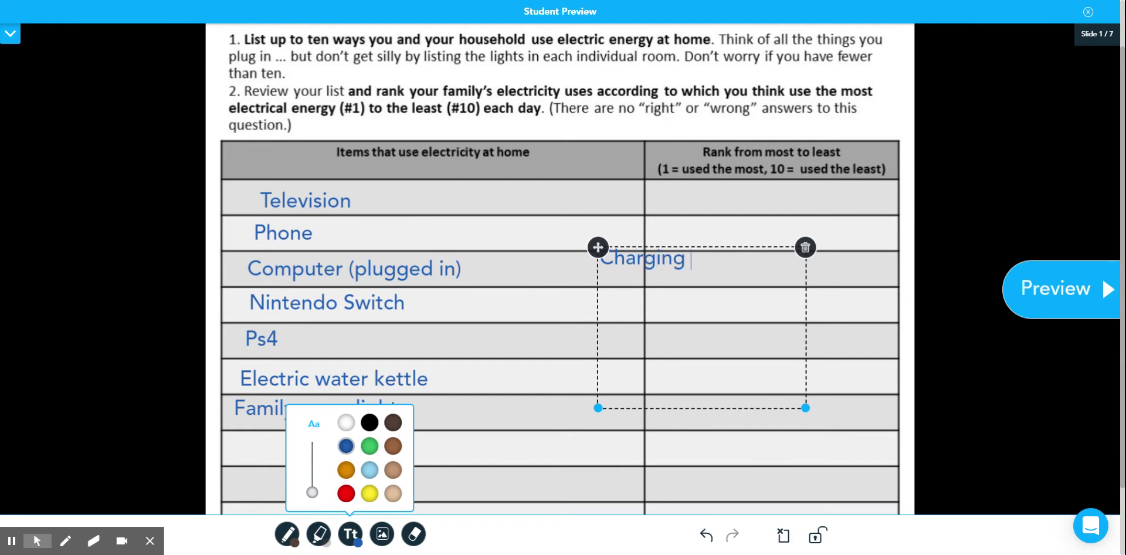
type("my elecr")
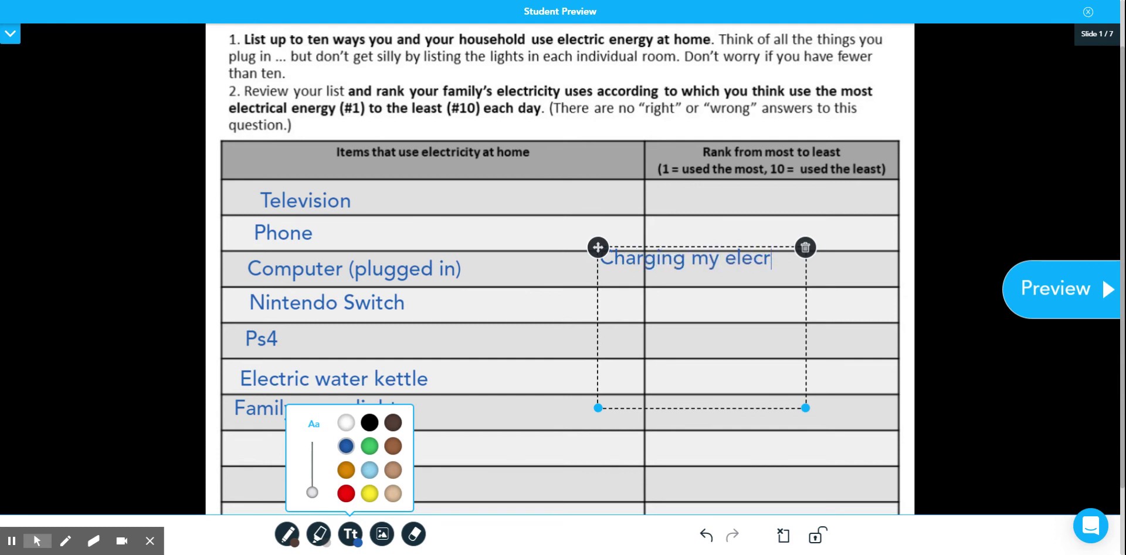
type("tric")
key("BackSpace")
key("BackSpace")
key("BackSpace")
key("BackSpace")
key("BackSpace")
type("tric car")
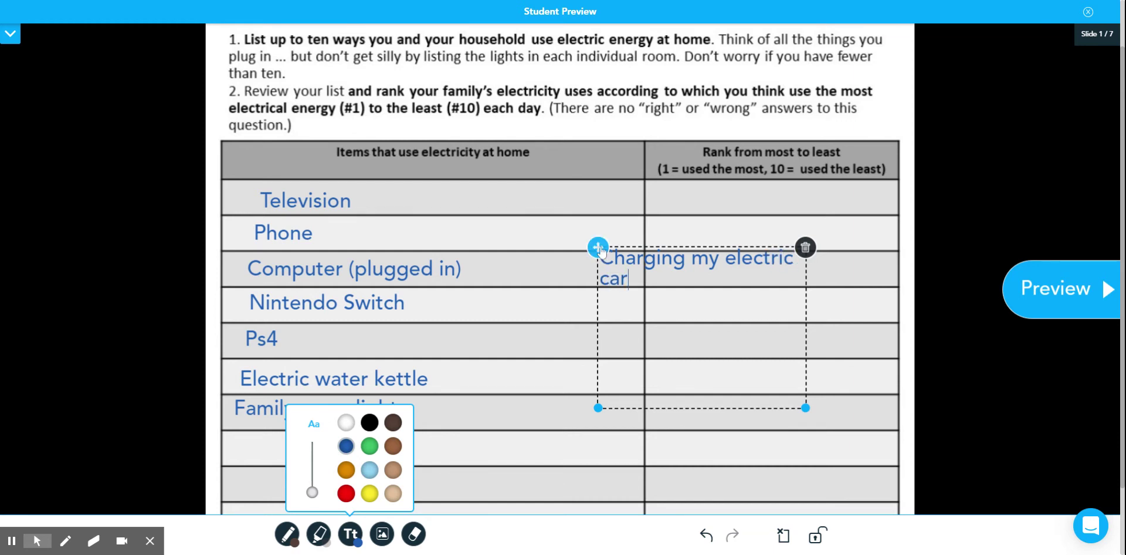
Widen the electric car text box so its text fits on one line and place it in the eighth item row.
left_click_drag(598, 247, 232, 431)
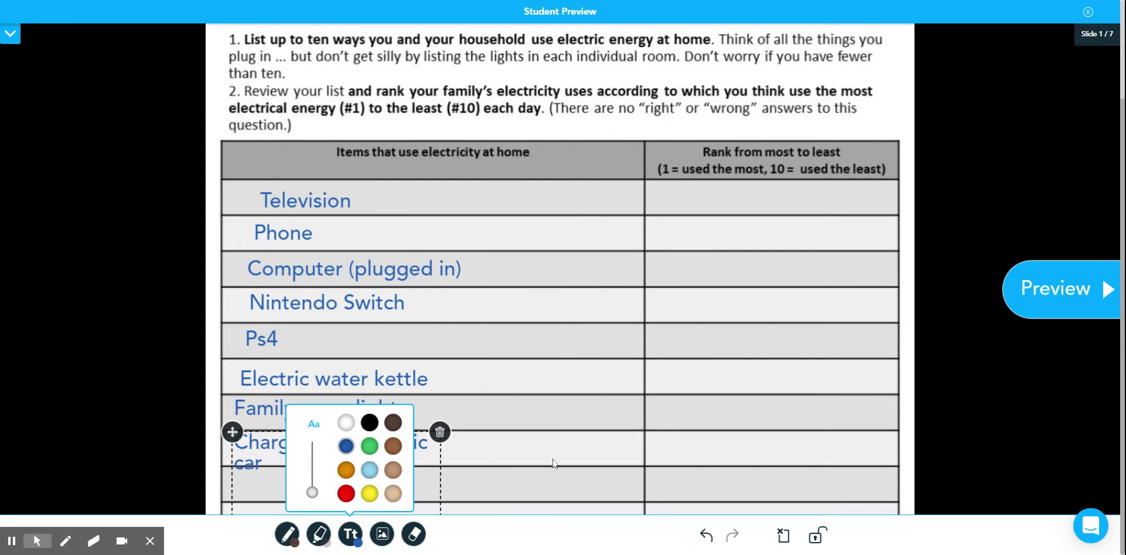
left_click_drag(232, 431, 571, 261)
left_click_drag(780, 422, 850, 377)
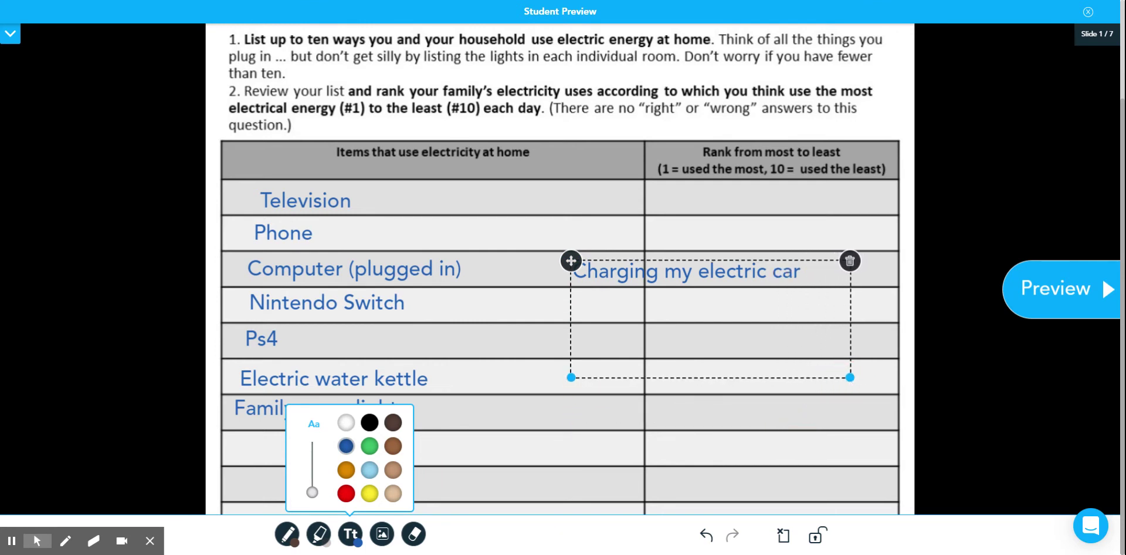
left_click_drag(571, 261, 241, 441)
left_click(651, 395)
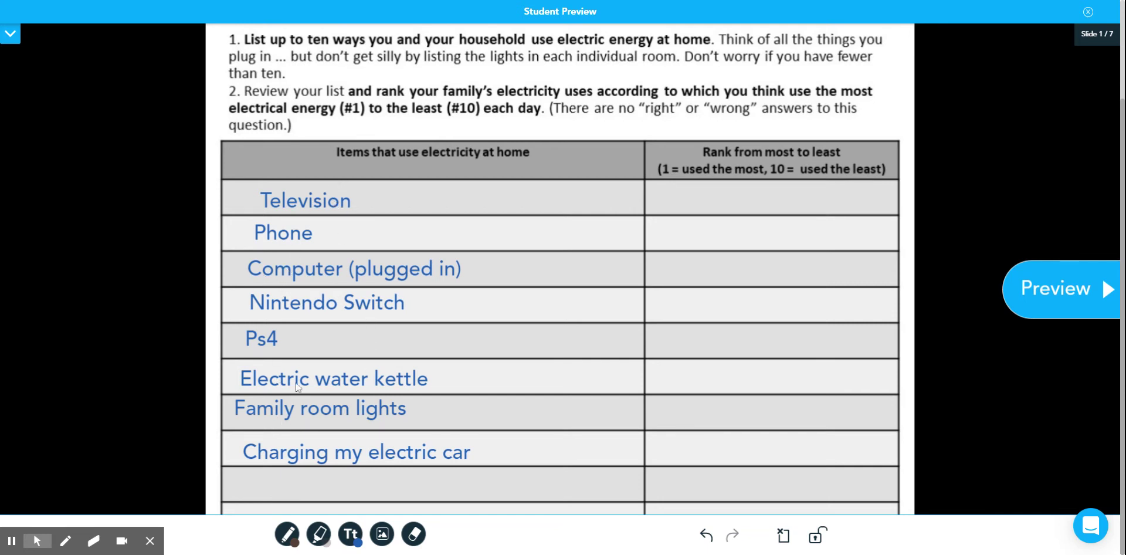
Choose the Pen tool and set its colour to blue.
left_click(337, 513)
left_click(287, 533)
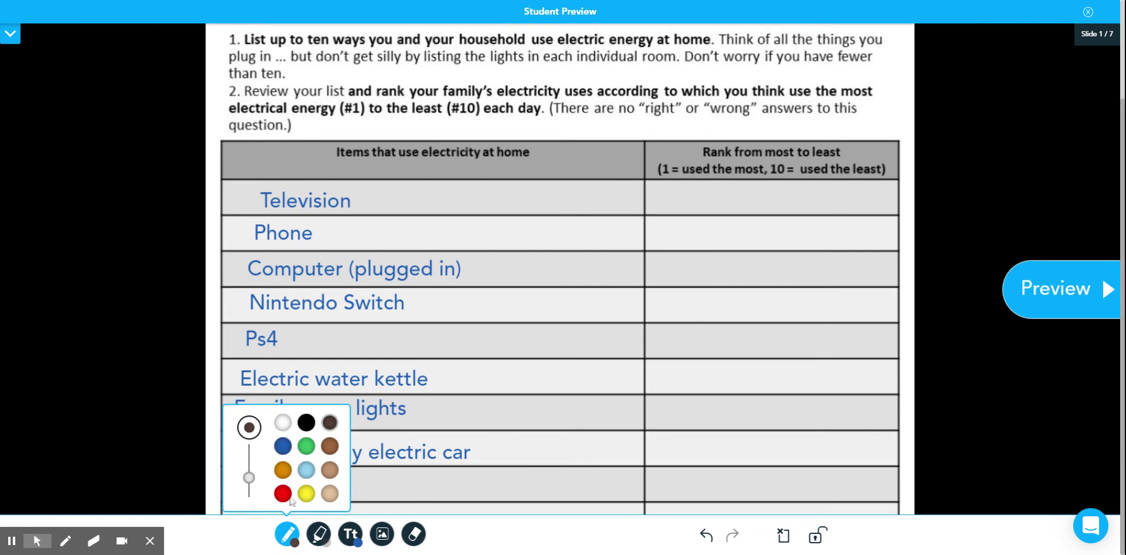
left_click(284, 447)
left_click(292, 543)
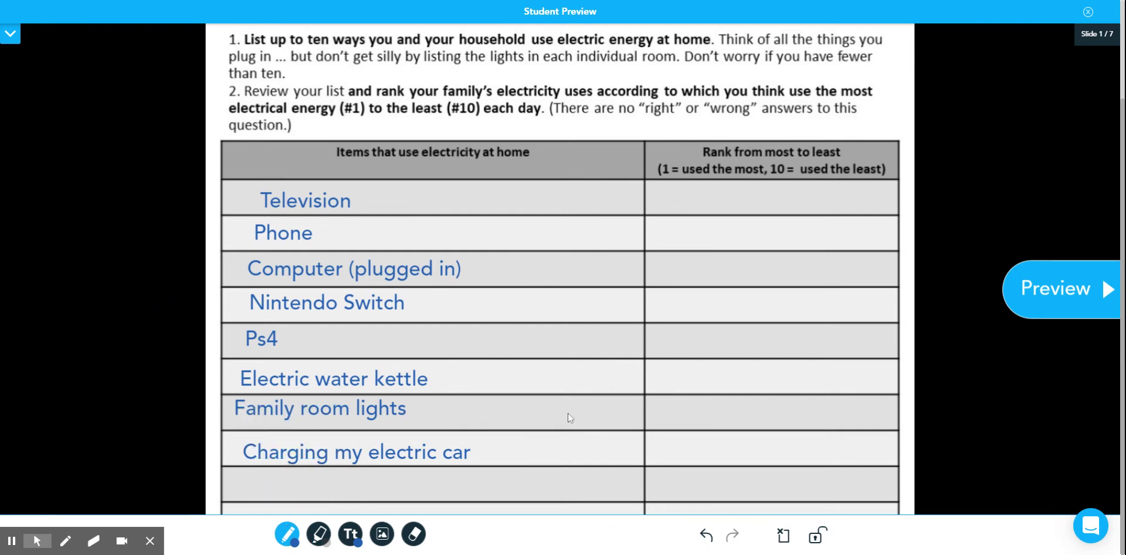
Handwrite the ranks: 1 for family room lights, 2 for computer, 3 for television, 4 for electric water kettle and 5 for Ps4.
left_click_drag(735, 401, 737, 428)
mouse_move(731, 259)
left_mouse_down()
mouse_move(754, 264)
mouse_move(741, 276)
mouse_move(771, 282)
left_mouse_up()
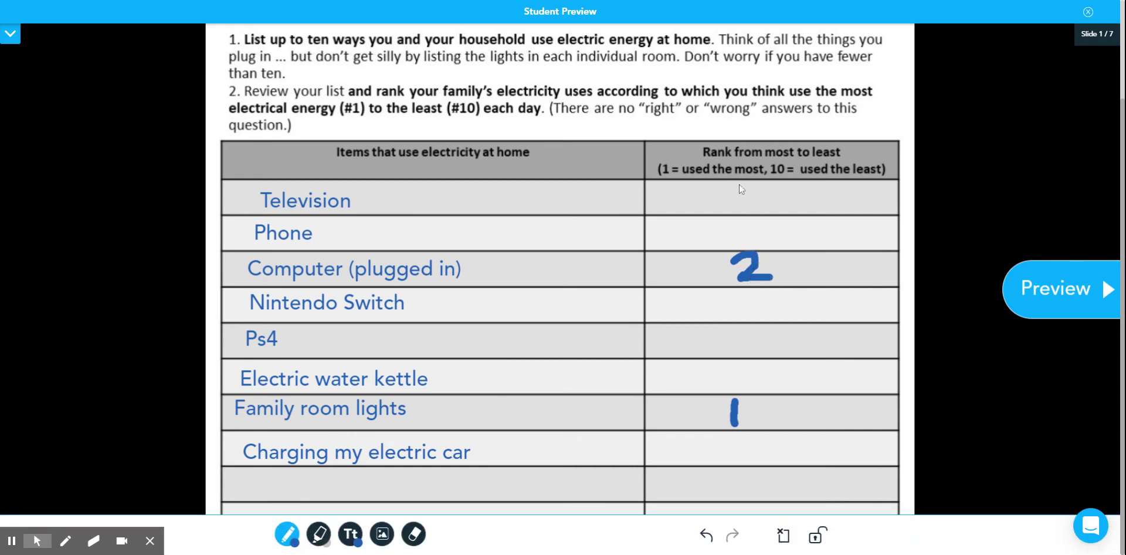
mouse_move(737, 185)
left_mouse_down()
mouse_move(753, 201)
mouse_move(734, 206)
left_mouse_up()
left_click_drag(712, 365, 733, 392)
mouse_move(784, 336)
left_mouse_down()
mouse_move(771, 341)
mouse_move(785, 354)
mouse_move(750, 356)
left_mouse_up()
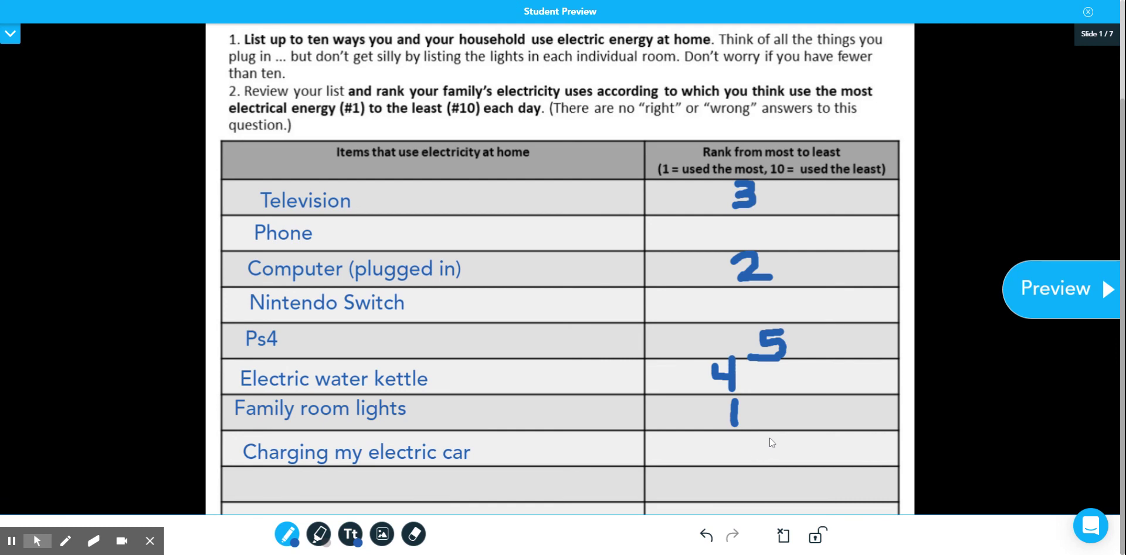
Handwrite rank 6 for charging the electric car, 7 for the phone and 8 for the Nintendo Switch.
mouse_move(763, 436)
left_mouse_down()
mouse_move(776, 465)
mouse_move(793, 448)
mouse_move(776, 456)
left_mouse_up()
mouse_move(742, 222)
left_mouse_down()
mouse_move(762, 223)
mouse_move(760, 246)
left_mouse_up()
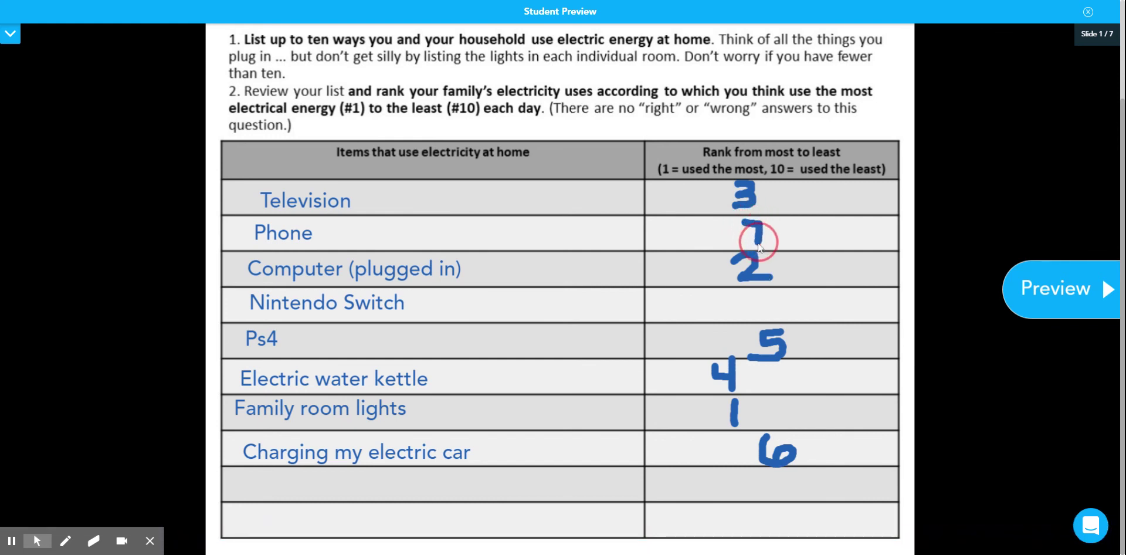
left_click(720, 295)
mouse_move(720, 296)
left_mouse_down()
mouse_move(694, 309)
mouse_move(720, 321)
left_mouse_up()
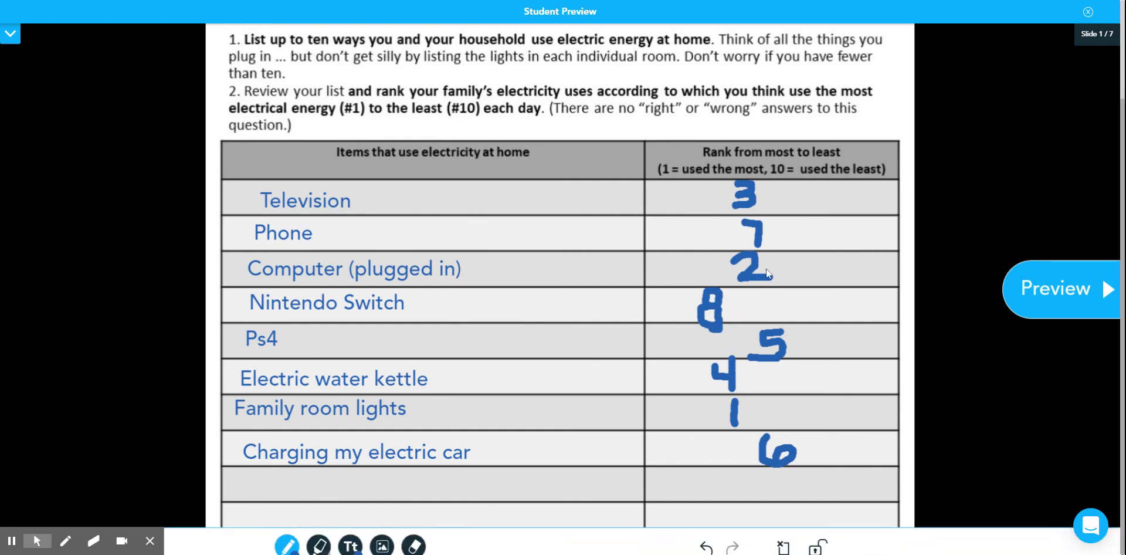